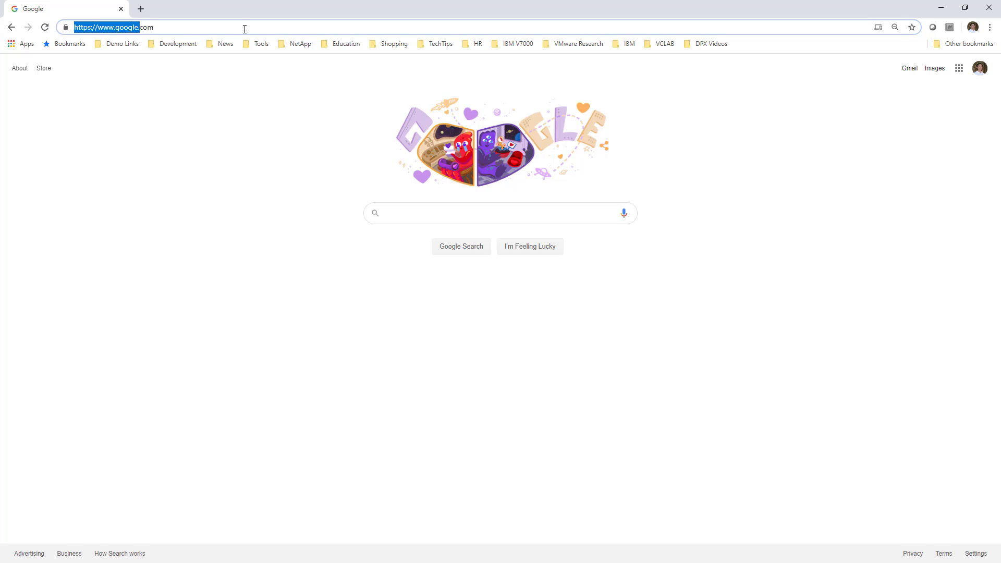
Step: Go to catalogicsoftware.com and open the Support Portal from the site's support section
key("End")
key("shift+Home")
type("catalo")
key("Return")
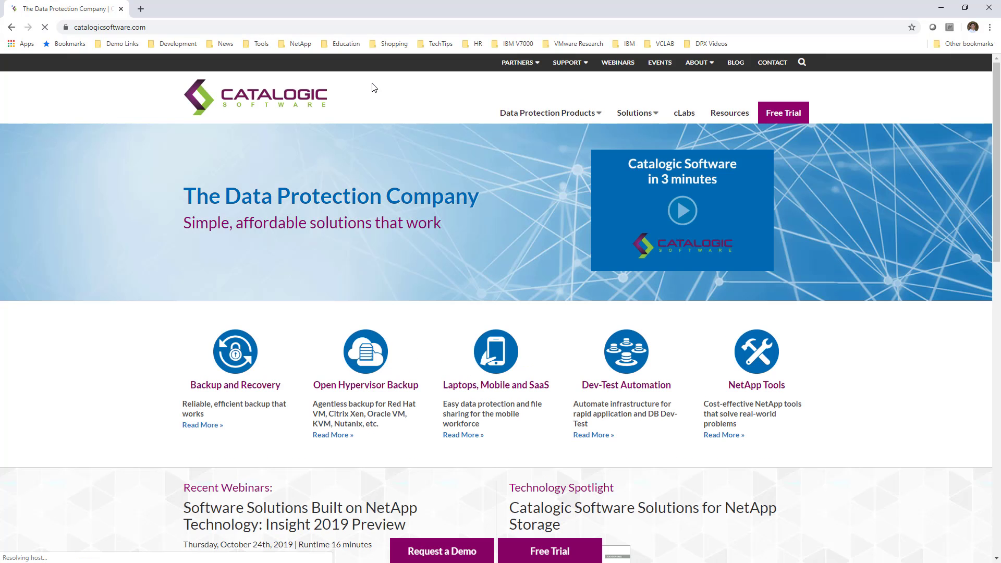
mouse_move(563, 66)
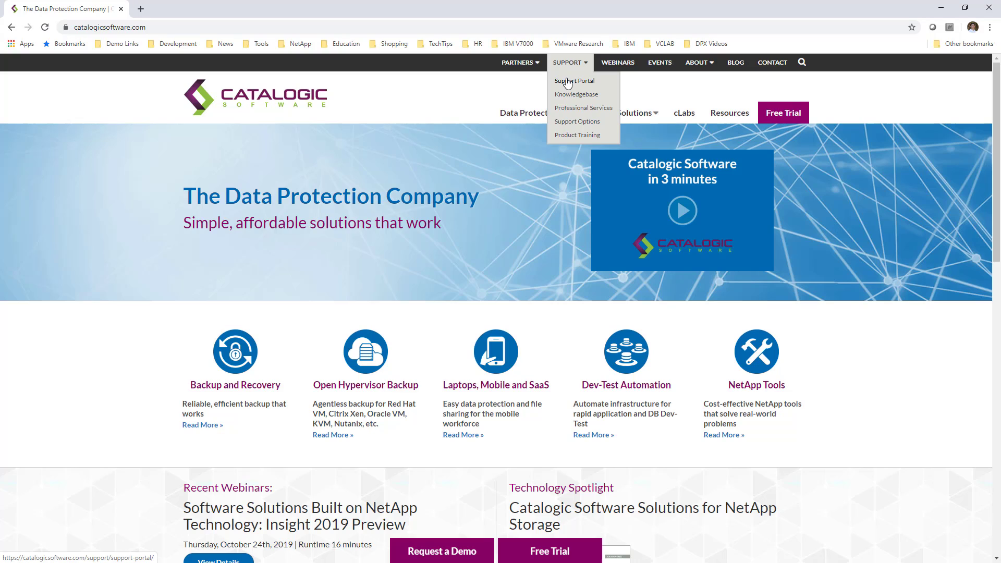
left_click(568, 83)
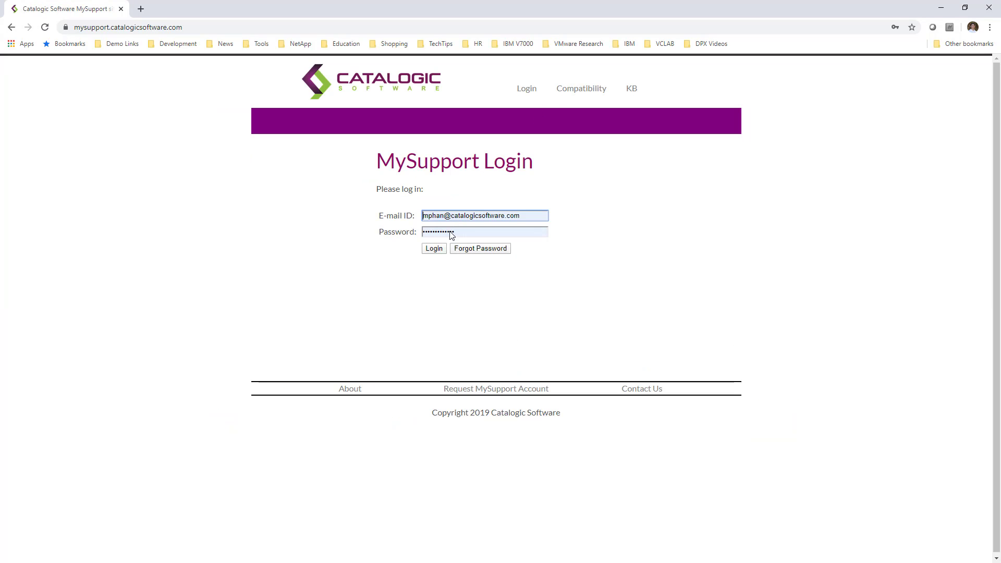
Step: Log in to MySupport with the saved credentials and open the software download for DPX 4.6.0
left_click(434, 252)
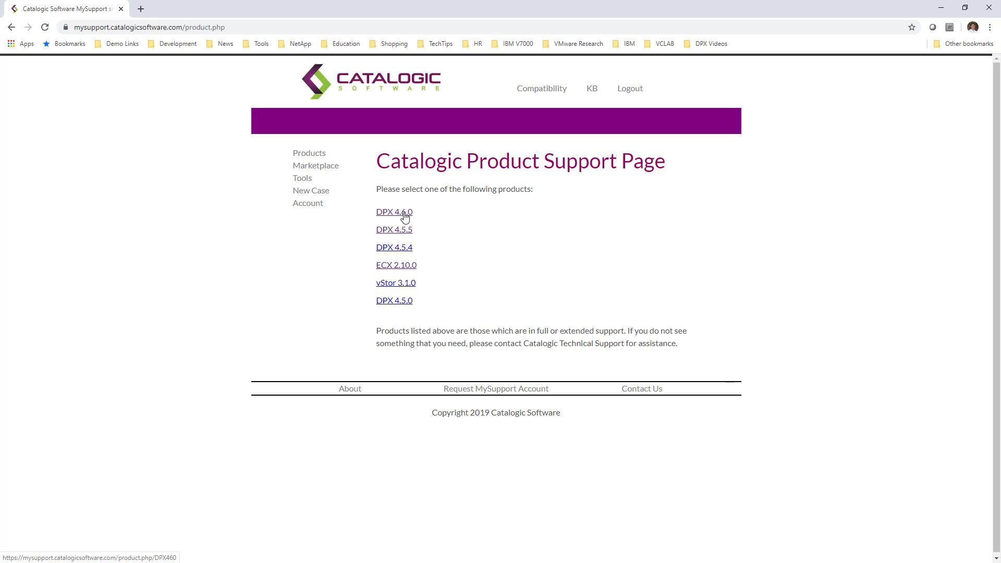
left_click(405, 217)
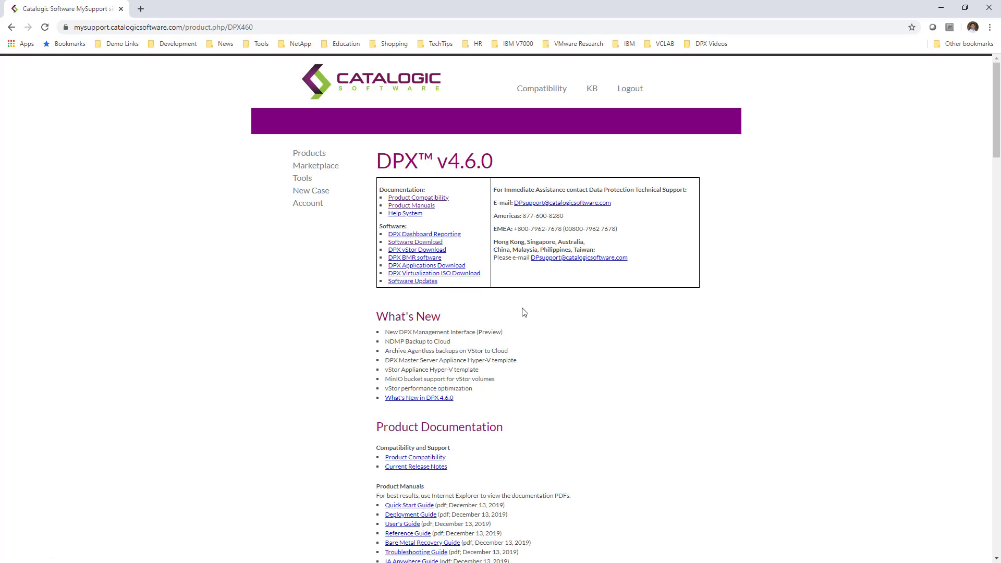
left_click(429, 243)
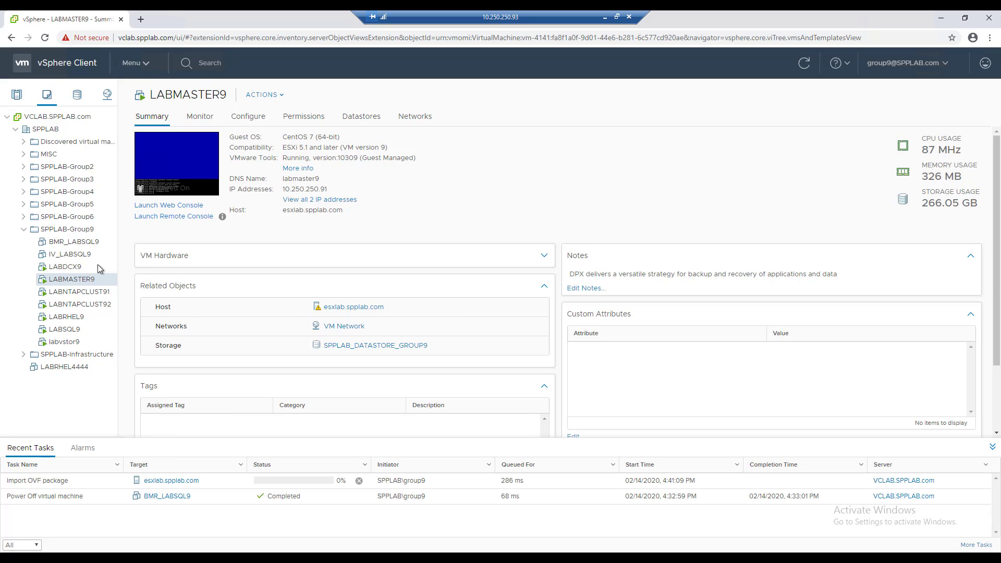
Step: In the vSphere Client, start an OVF template deployment in the SPPLAB-Group9 folder using the local file DPX-4.6.0-276.ova
right_click(88, 235)
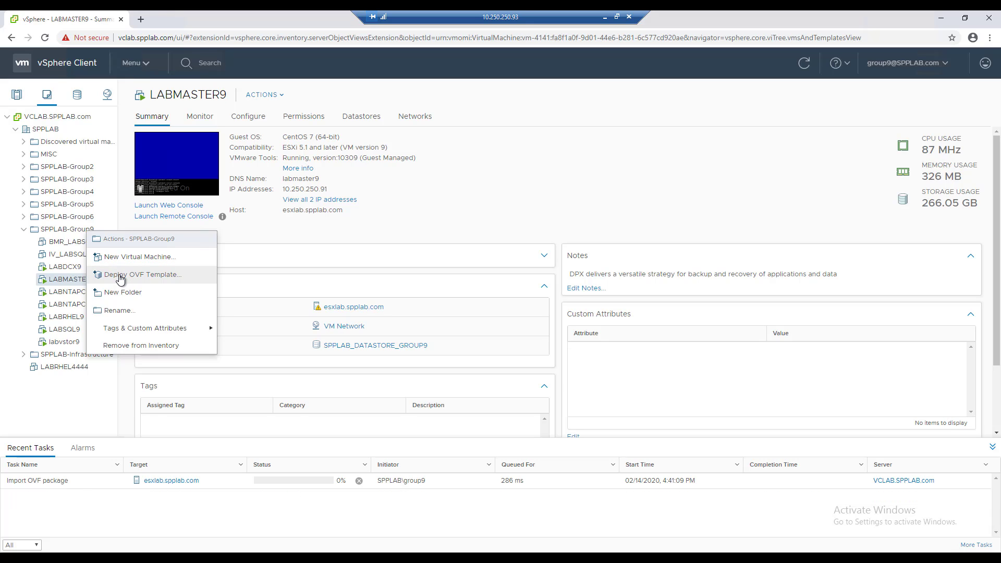
left_click(120, 276)
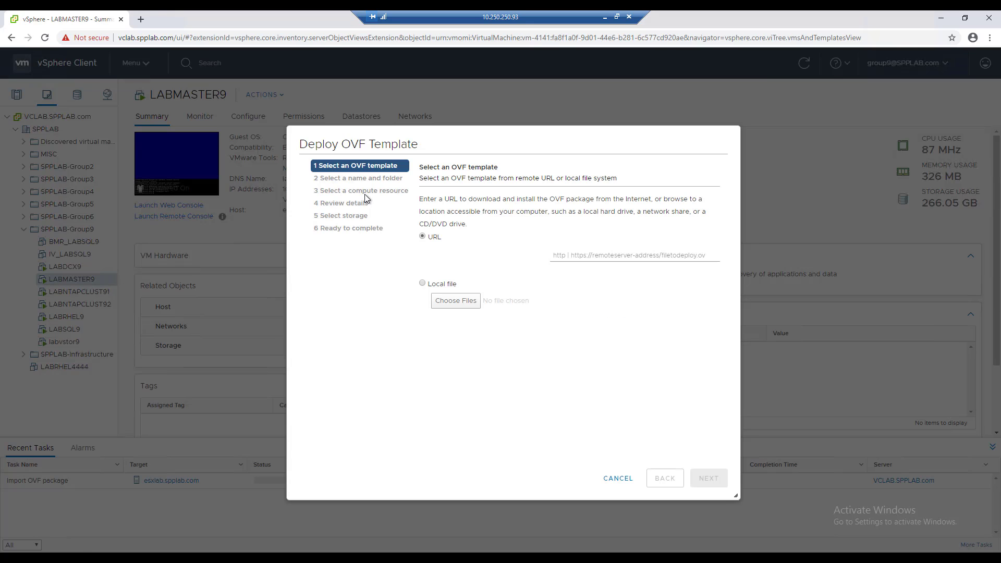
left_click(423, 284)
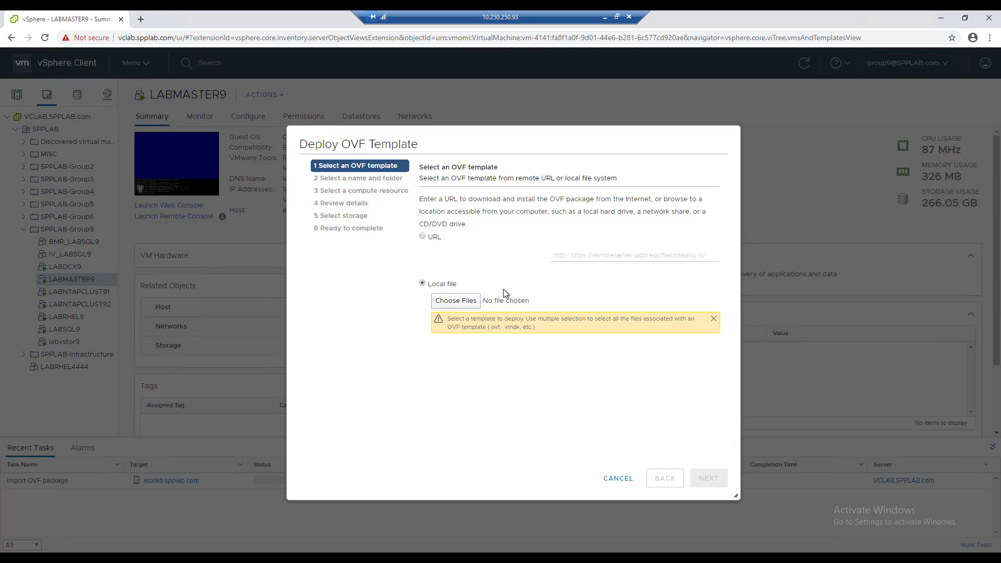
left_click(472, 308)
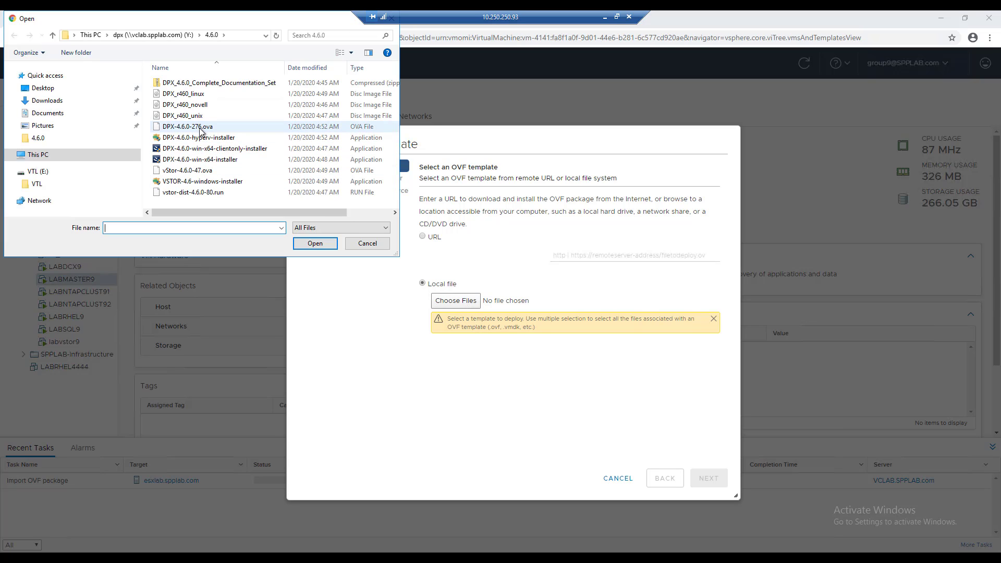
left_click(206, 127)
left_click(319, 244)
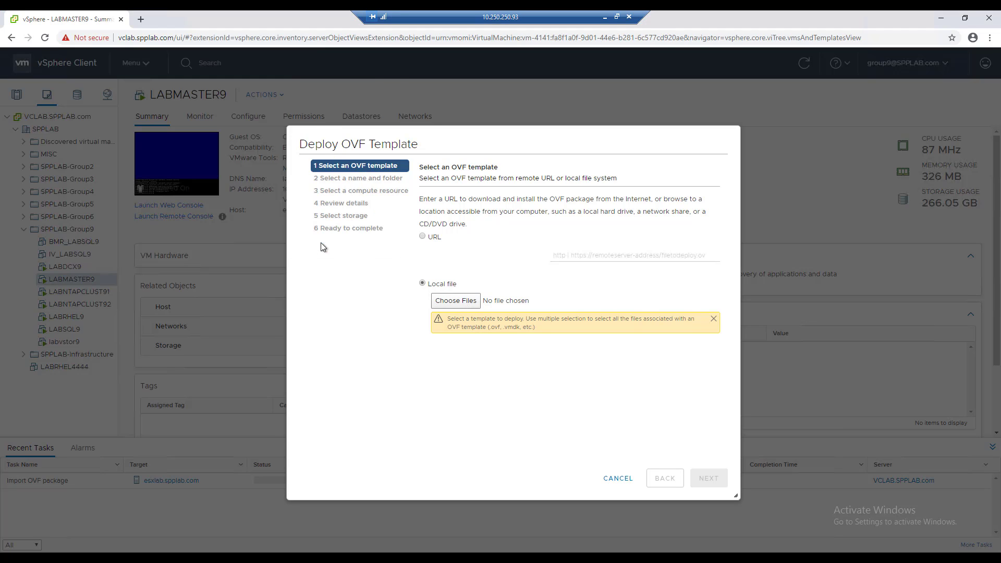
left_click(706, 478)
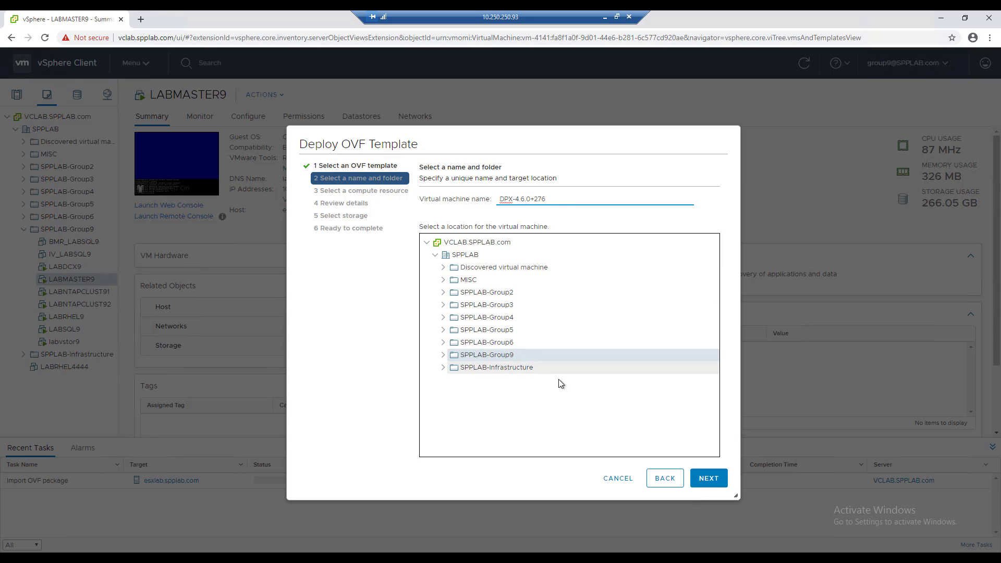
Step: Accept the VM name DPX-4.6.0+276 and folder SPPLAB-Group9, and choose esxlab.spplab.com as the compute resource
left_click(704, 481)
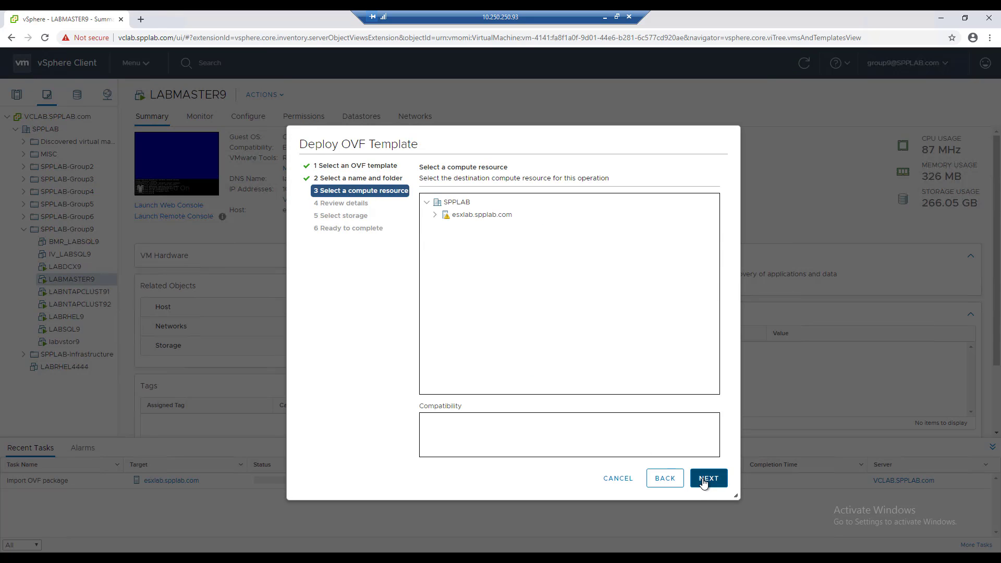
left_click(494, 219)
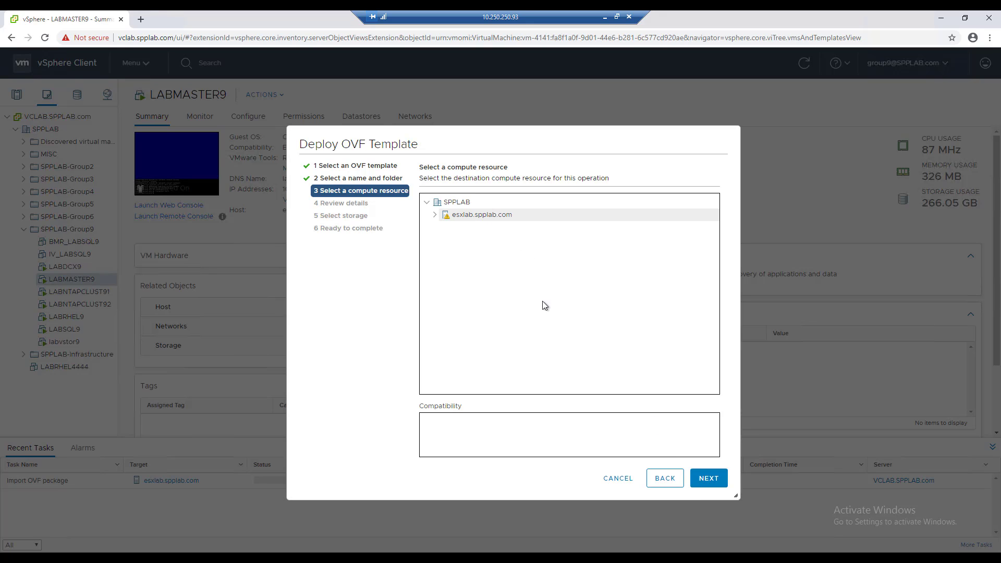
left_click(702, 482)
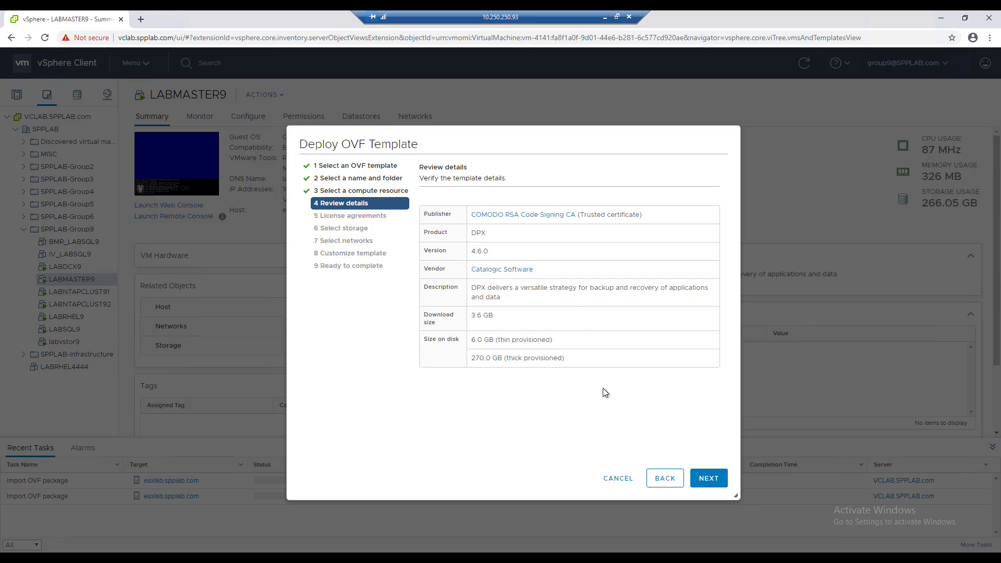
Step: Accept the reviewed template details and all license agreements for the DPX deployment
left_click(705, 485)
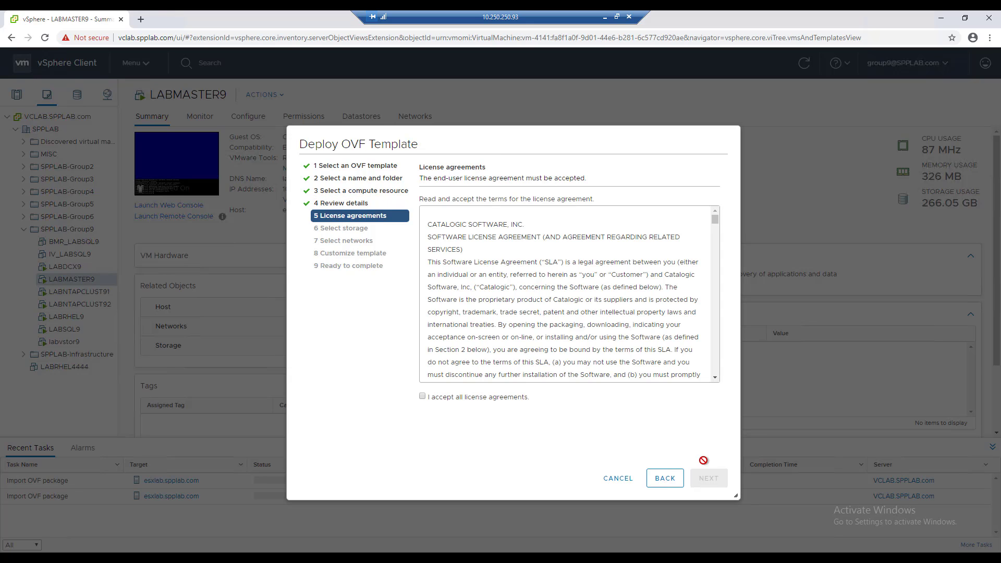
left_click(480, 398)
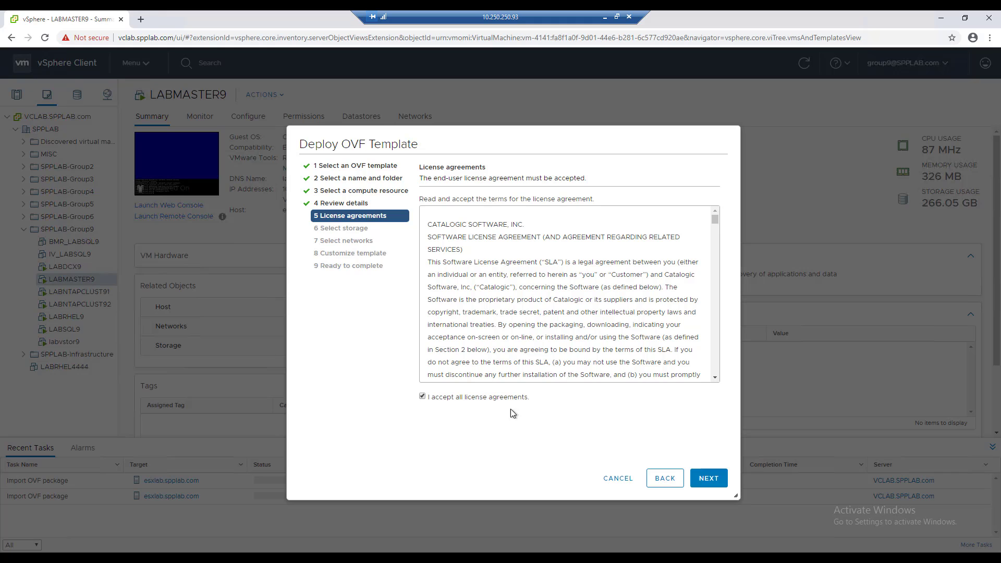
left_click(701, 483)
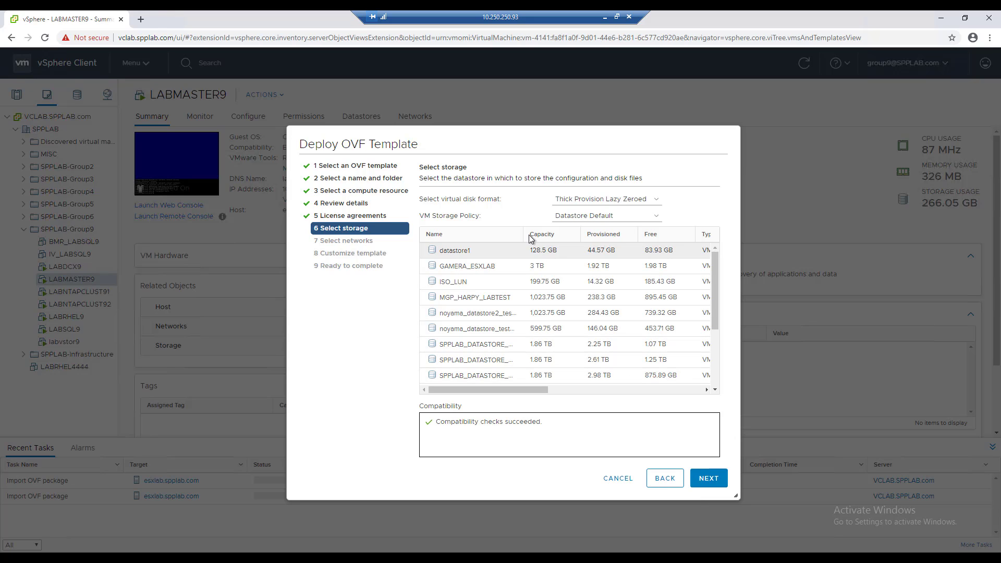
Step: Store the virtual machine on SPPLAB_DATASTORE_GROUP9 with the Thin Provision disk format
left_click_drag(524, 234, 553, 234)
scroll(560, 319, "down", 2)
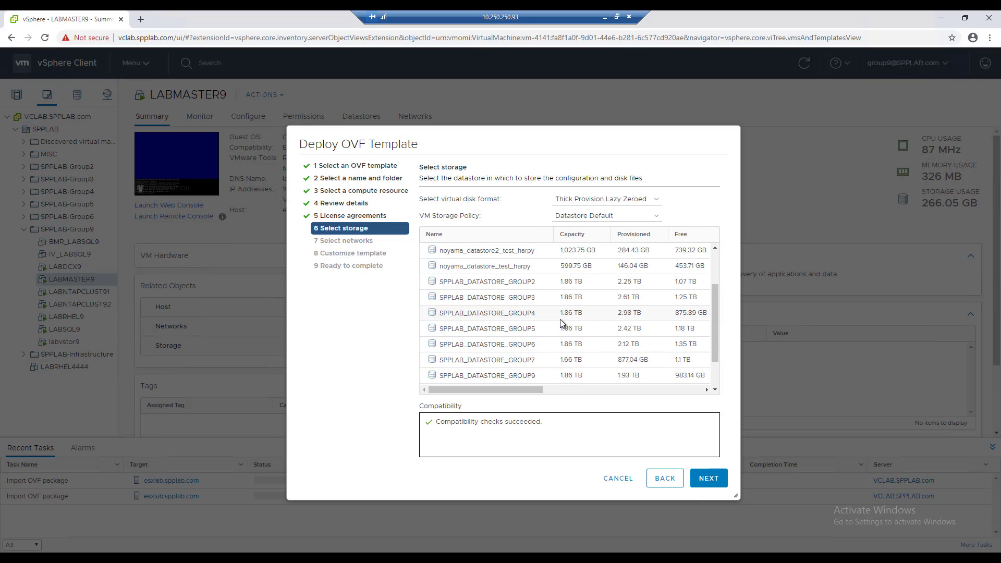
left_click(609, 200)
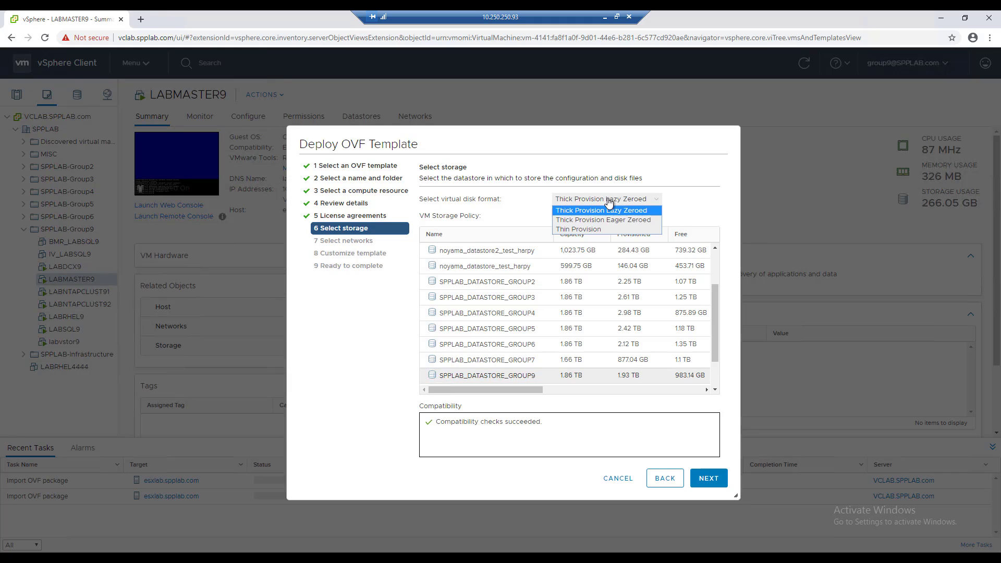
left_click(605, 230)
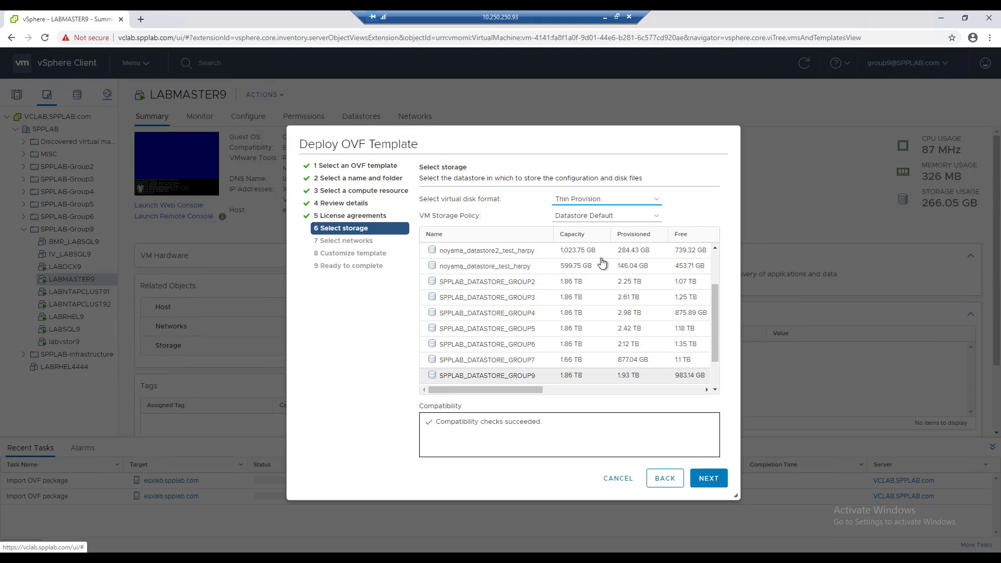
left_click(706, 477)
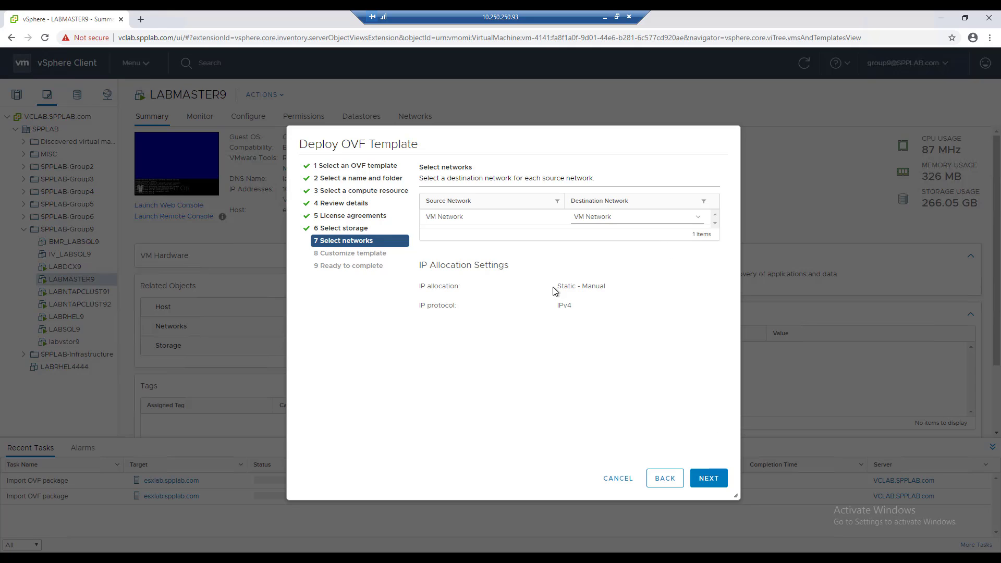
Step: Keep the VM Network mapping, hostname dpx460 and blank connection settings, and finish the template deployment
left_click(709, 477)
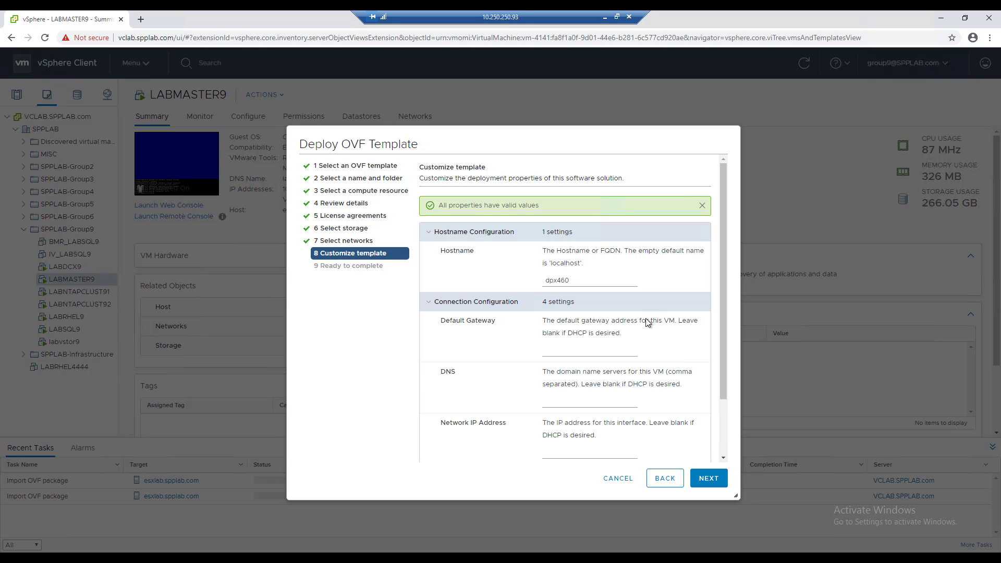
scroll(645, 318, "down", 1)
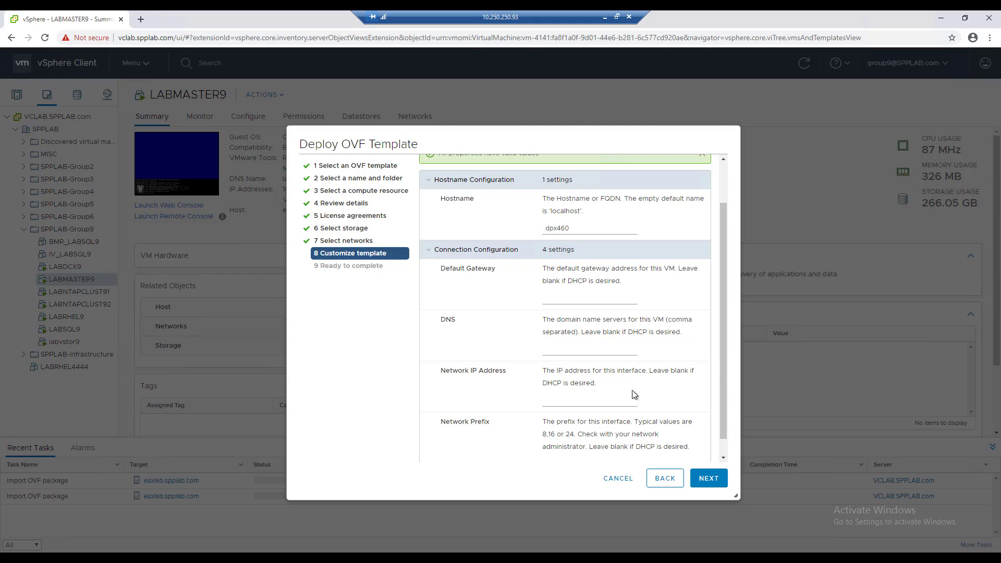
left_click(707, 477)
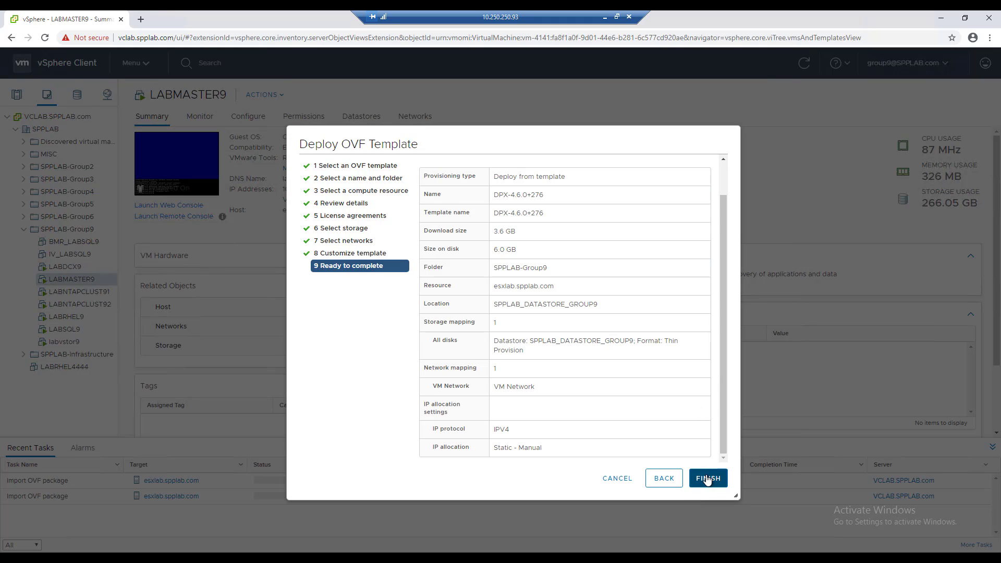
left_click(707, 478)
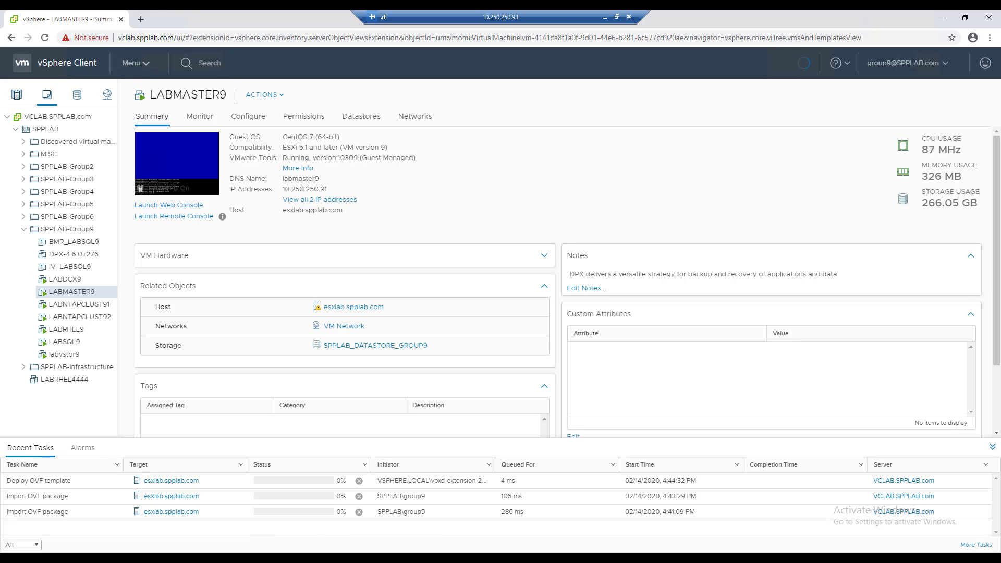
key("ctrl+t")
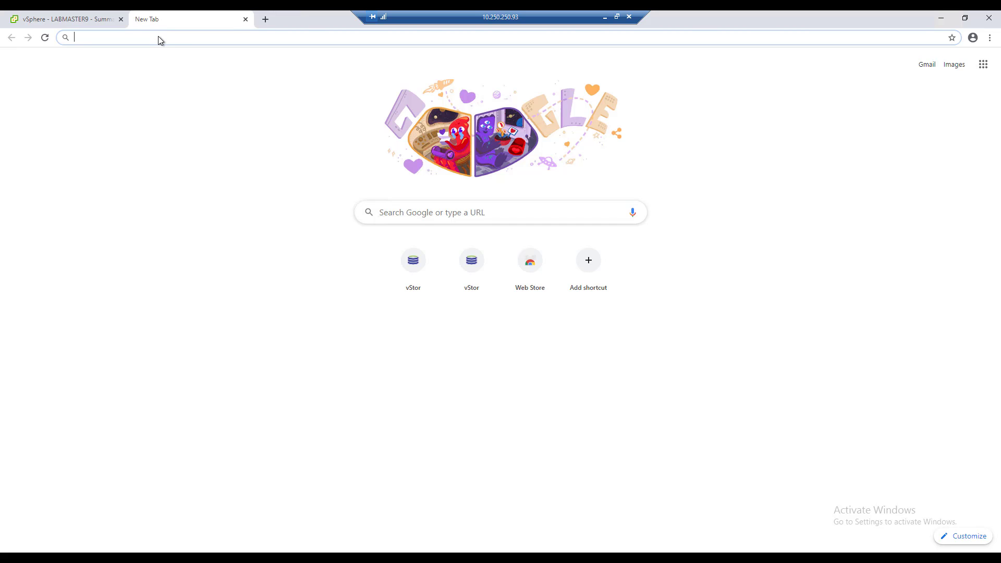
type("http")
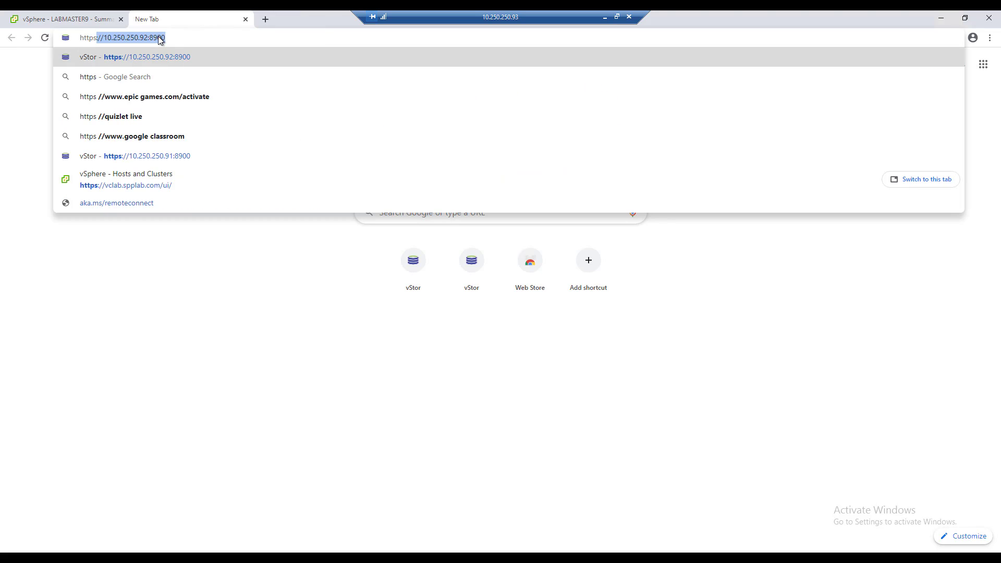
type("://")
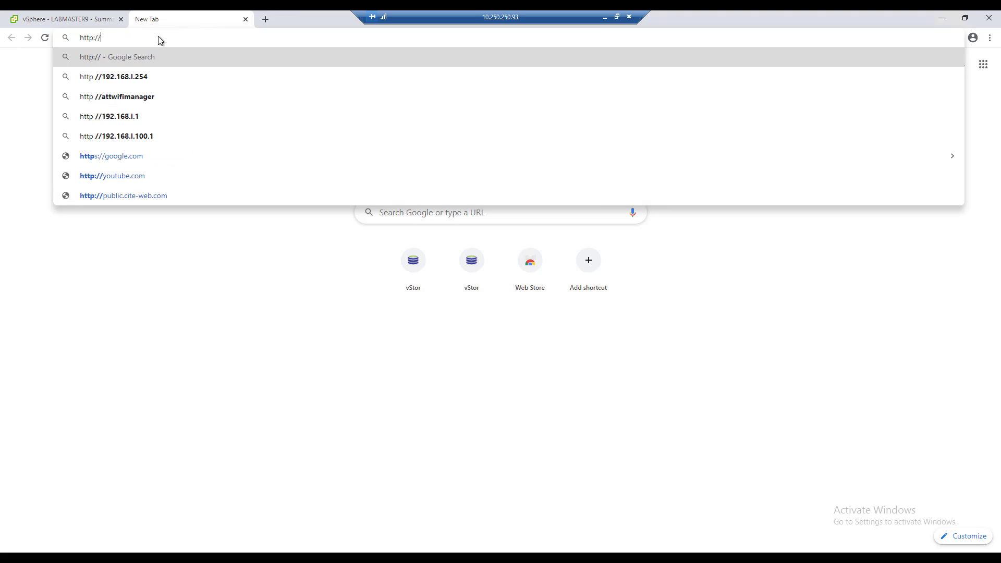
type("10.250.250.")
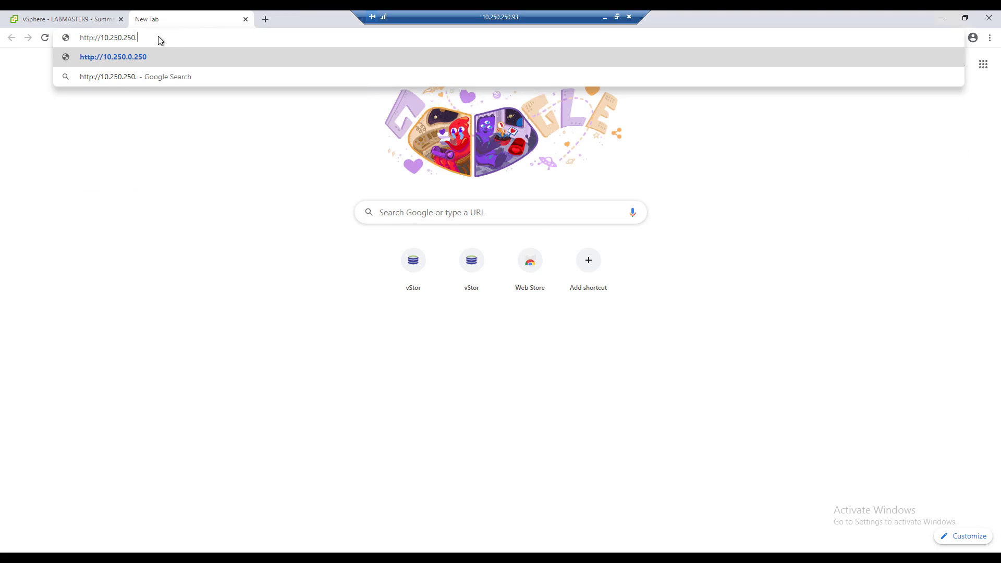
type("91:6122/dpx.jnlp")
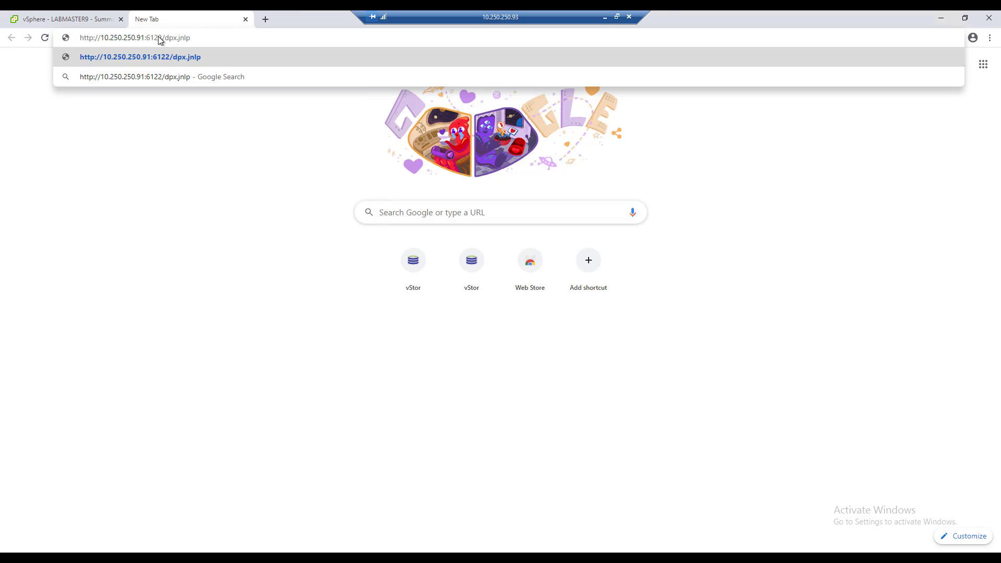
key("Return")
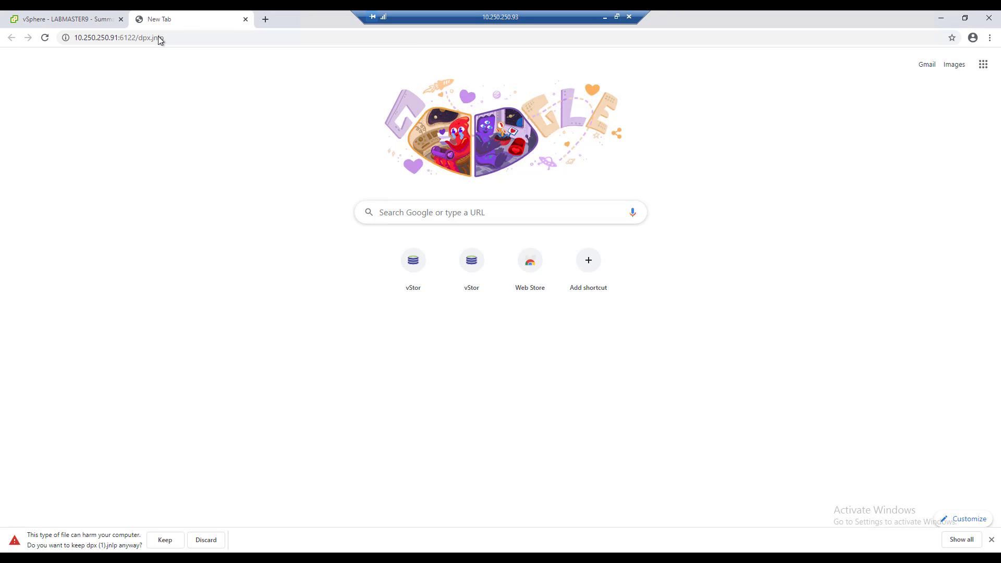
left_click(175, 545)
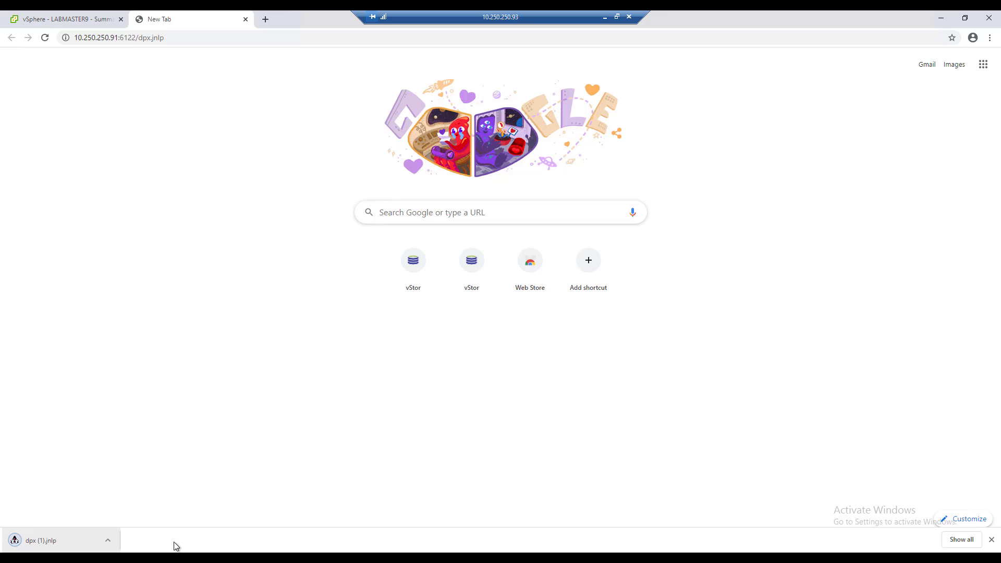
Step: Show the downloaded JNLP file in its Downloads folder and open the dpx file there with javaws, without making it the default app
left_click(108, 543)
left_click(123, 509)
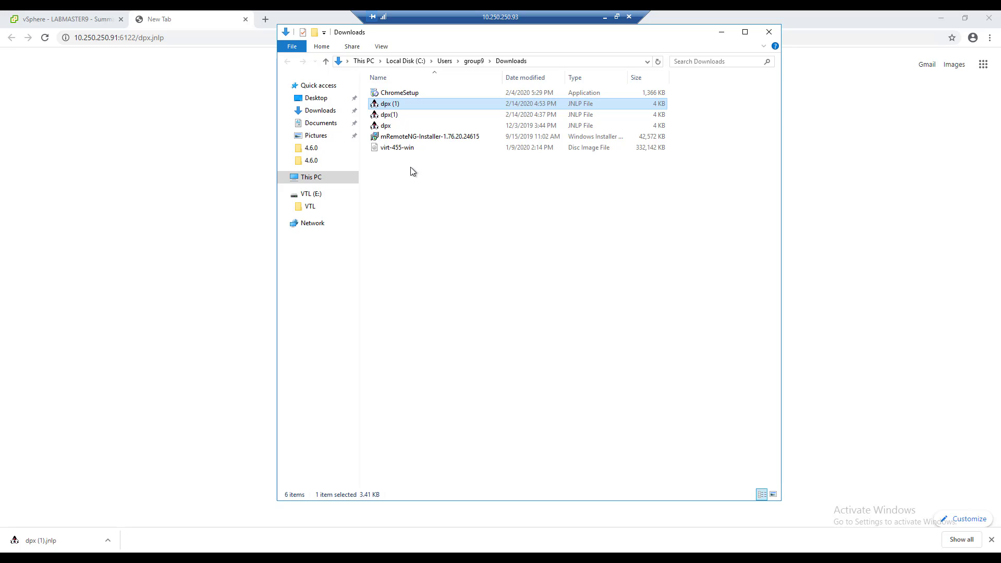
right_click(393, 127)
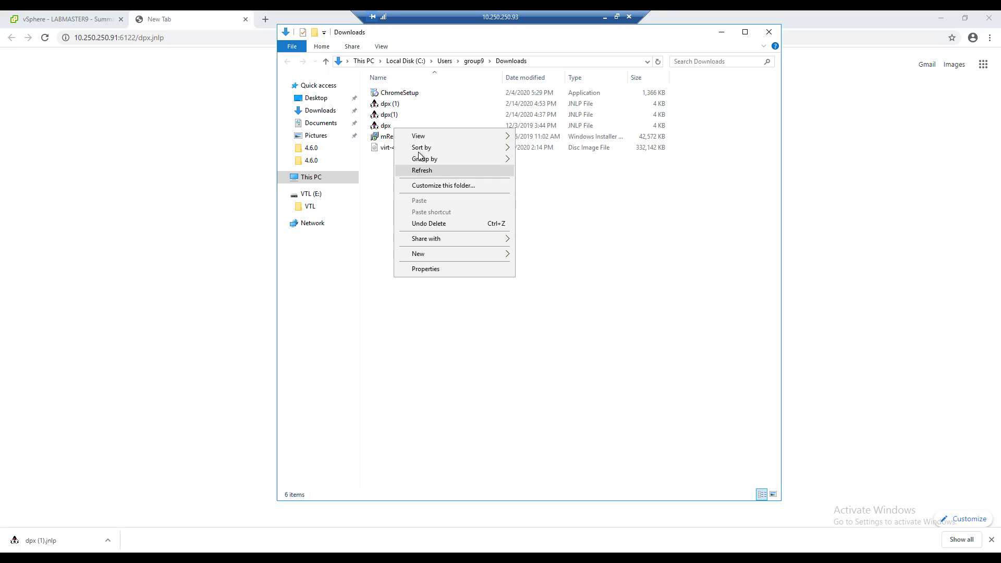
left_click(381, 128)
right_click(380, 126)
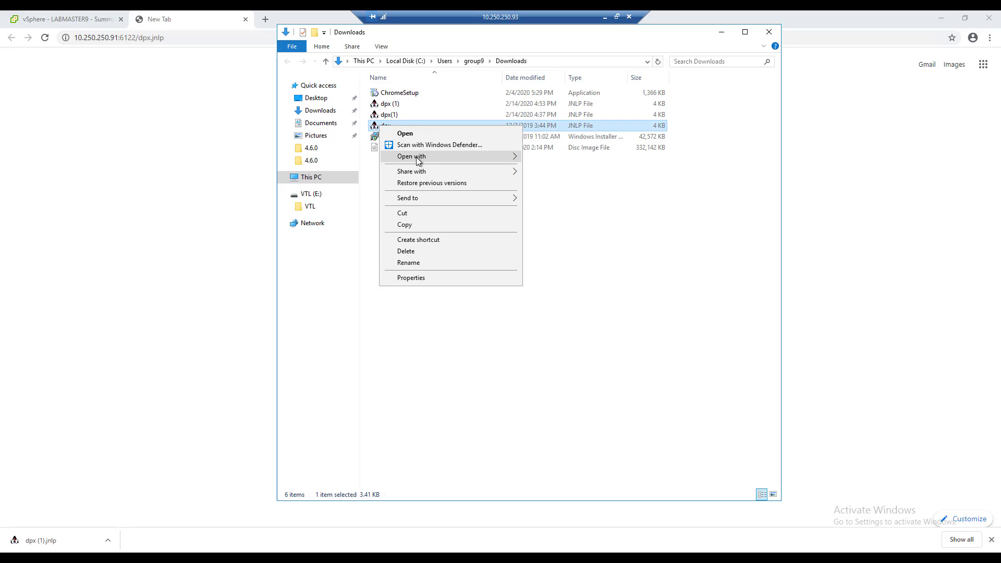
mouse_move(418, 161)
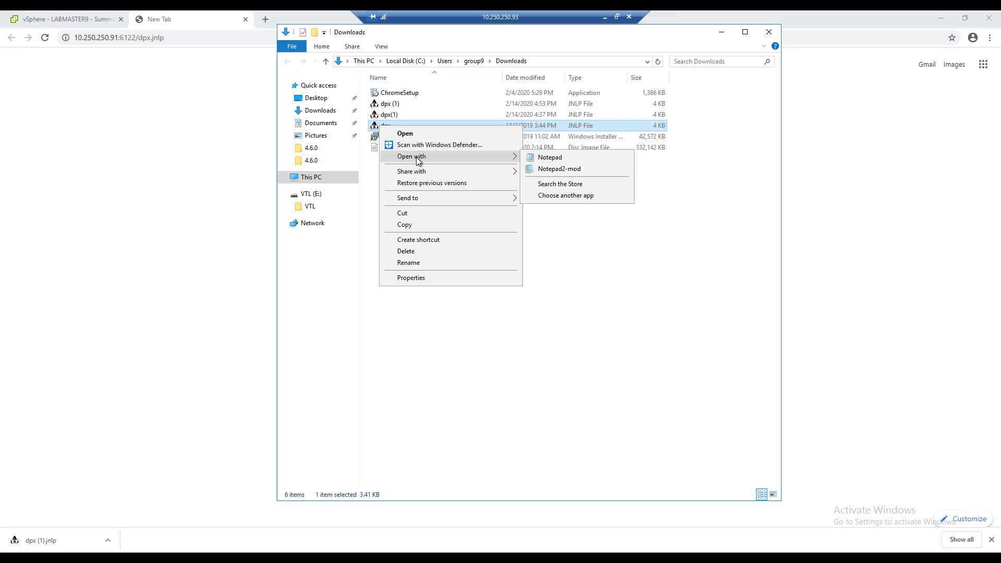
left_click(553, 197)
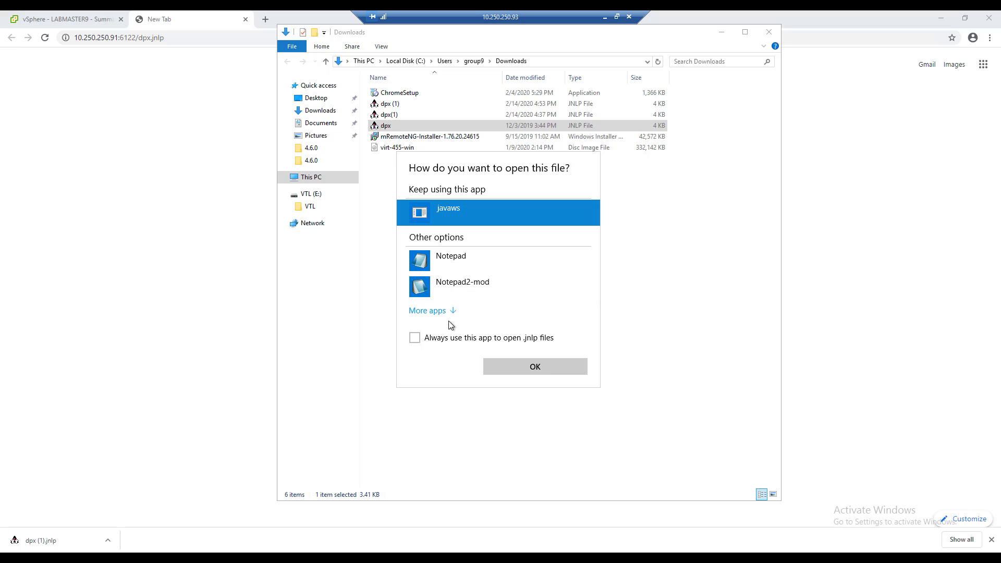
left_click(513, 370)
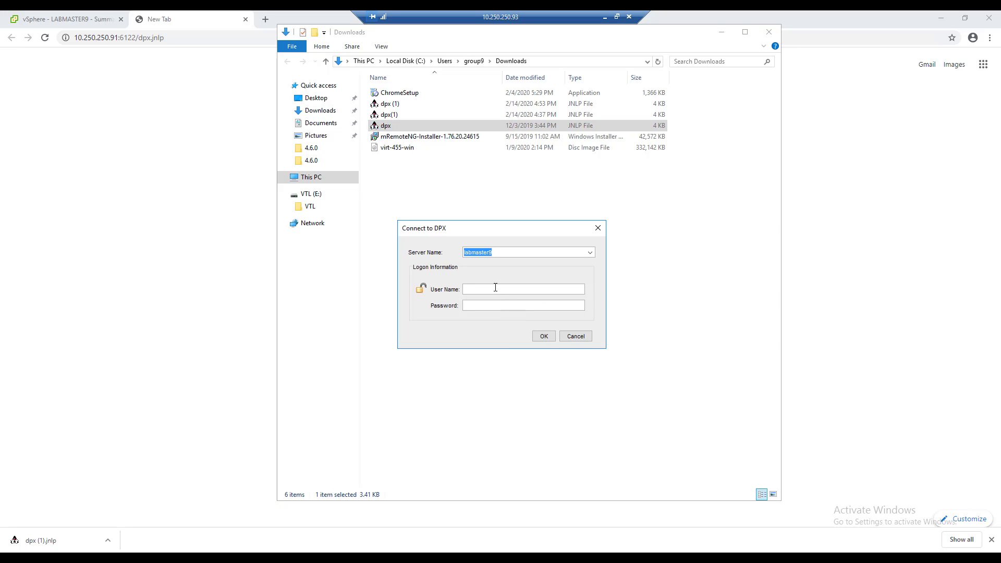
Step: Connect to the DPX server labmaster9 with the user name sysadmin and the account password
left_click(496, 287)
type("sysadm••••••••")
key("Tab")
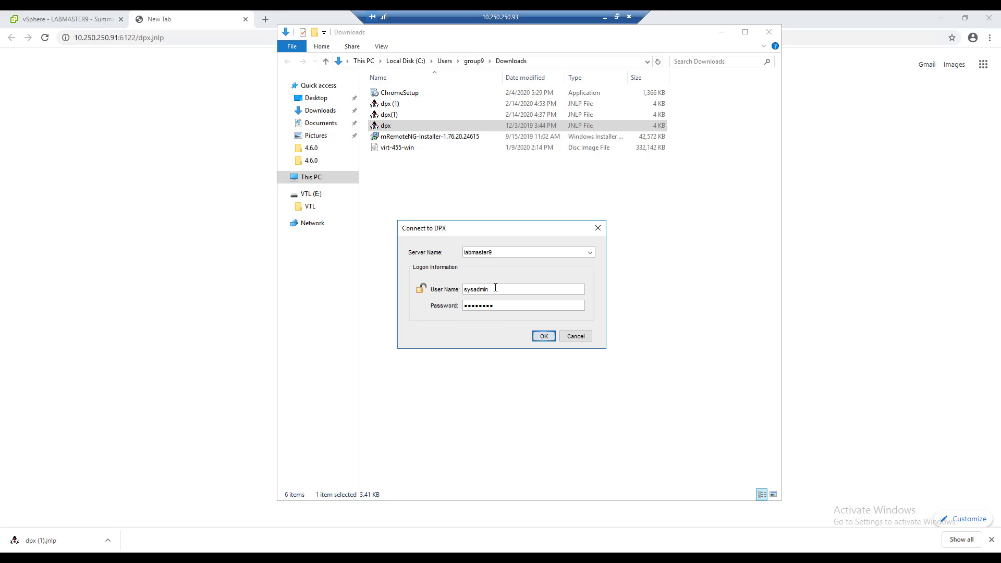
key("Return")
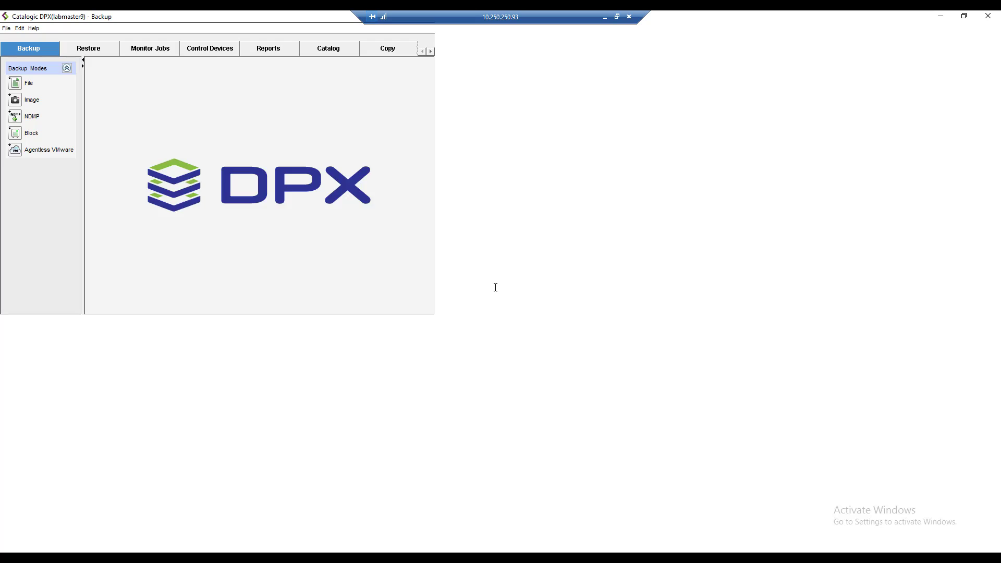